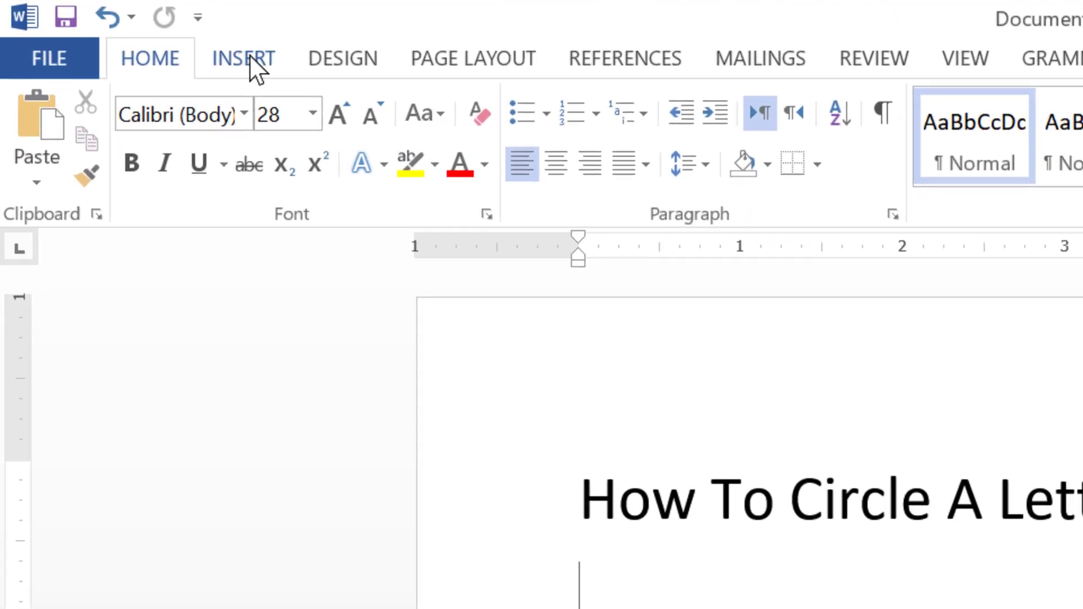
Arm the Oval tool from the Insert tab's Basic Shapes gallery
click(252, 65)
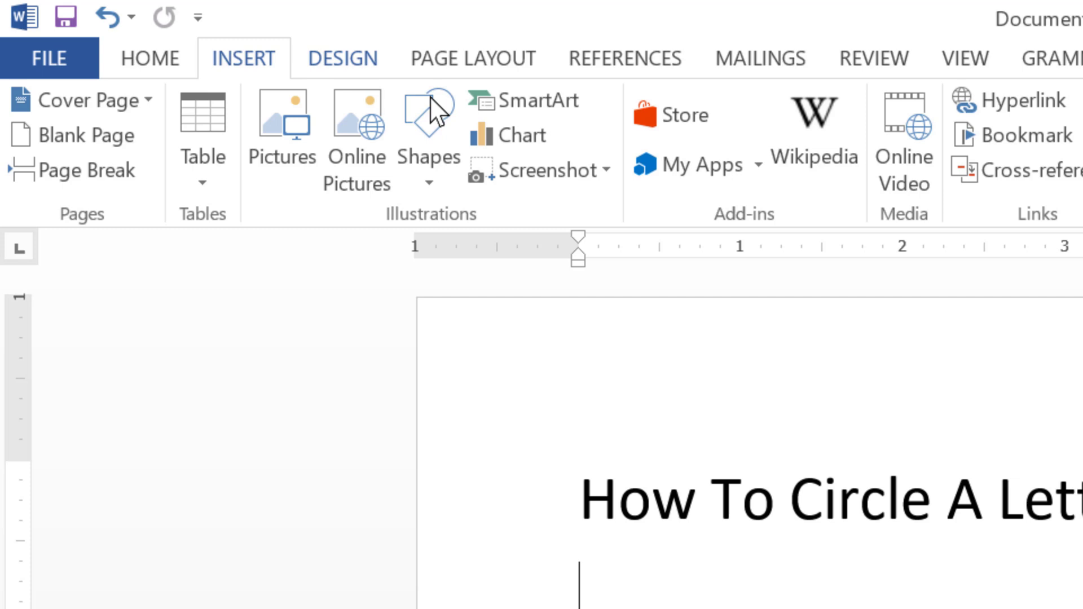
click(432, 157)
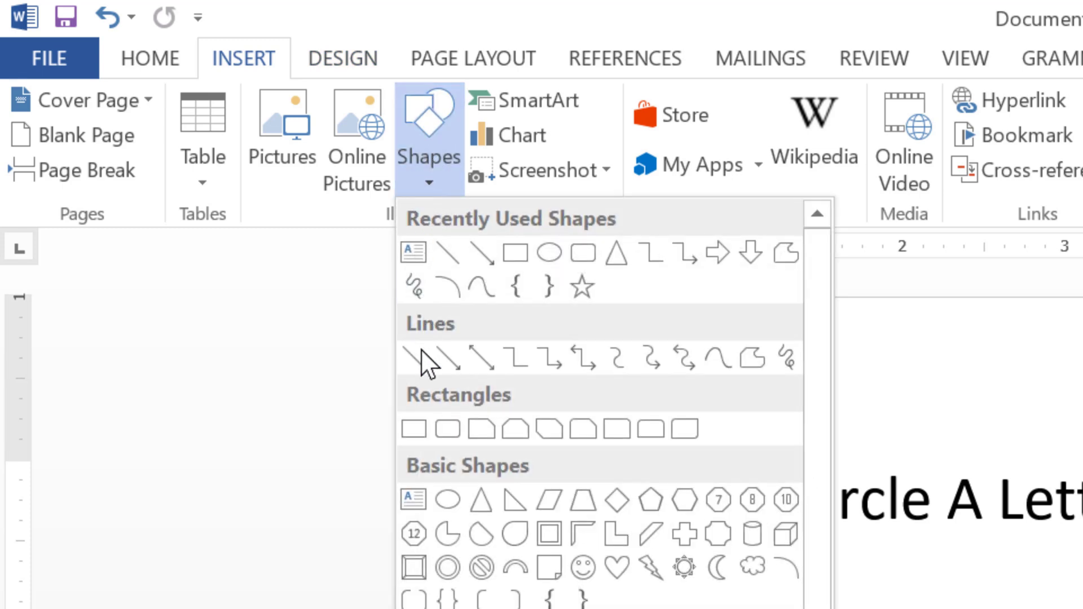
click(447, 500)
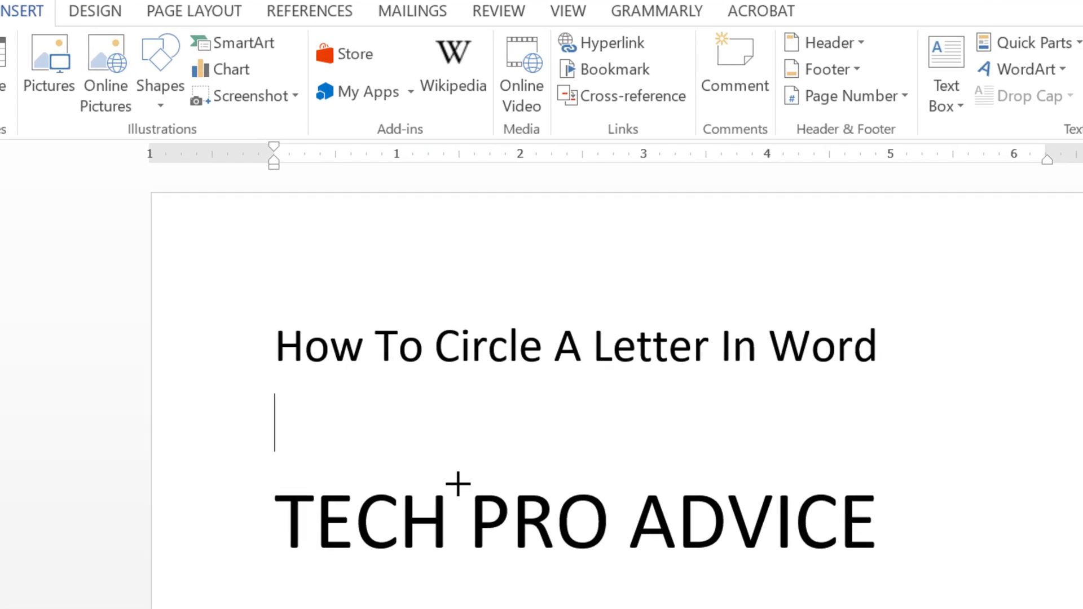
Drag out a blue oval covering the P in 'TECH PRO ADVICE'
drag(456, 482, 514, 557)
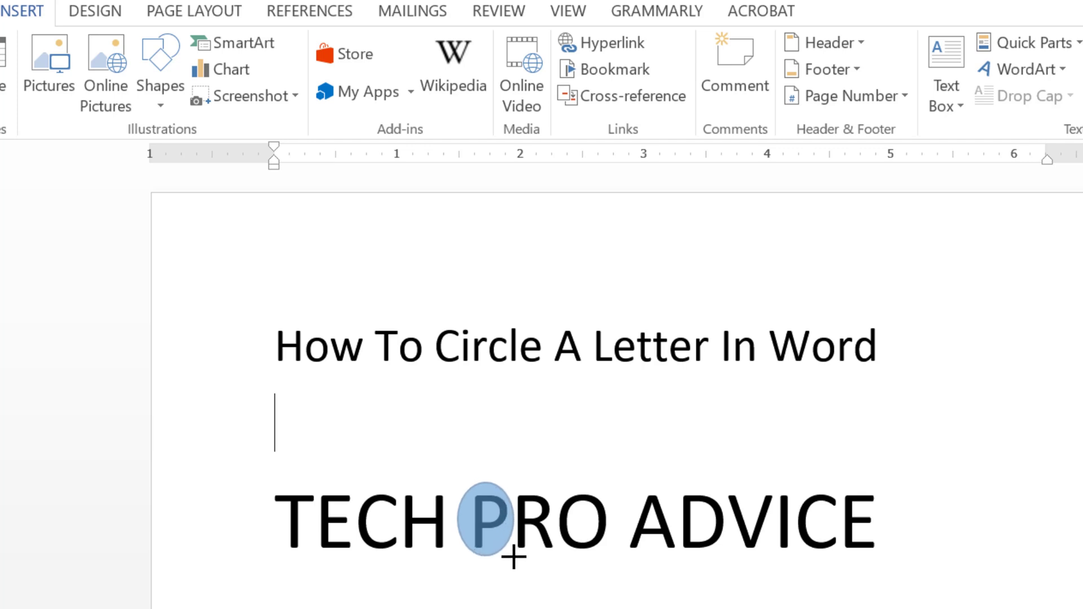
drag(513, 557, 514, 556)
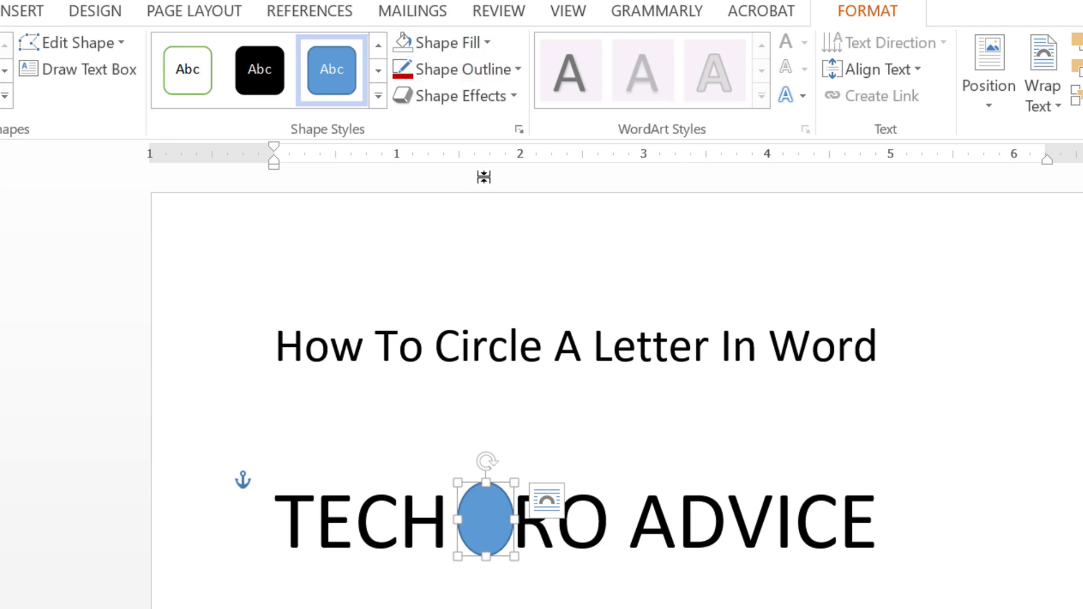
Set the P oval's Shape Fill to No Fill
click(486, 45)
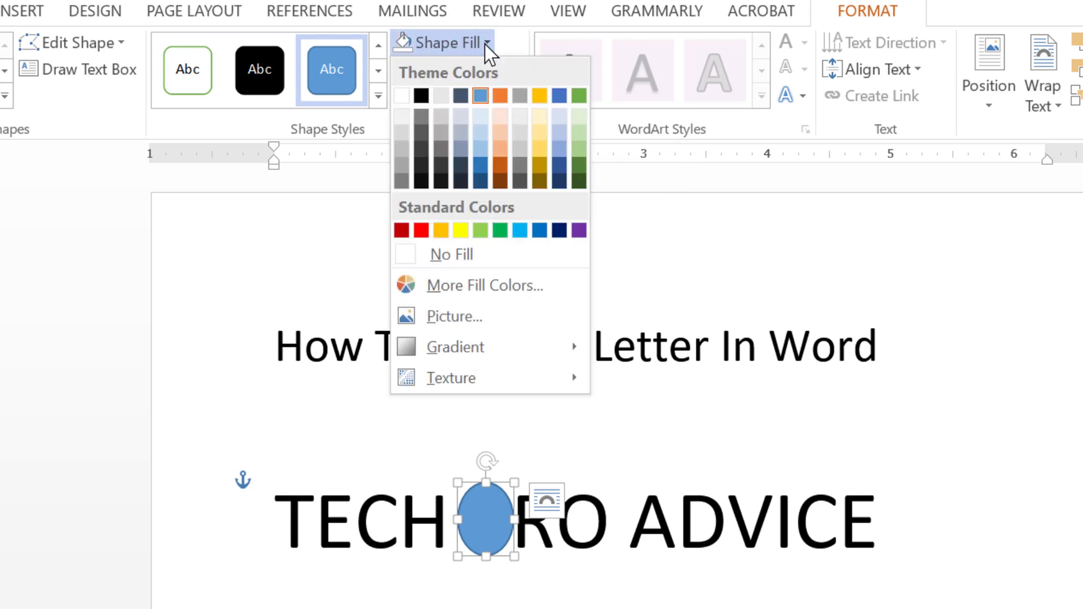
click(467, 255)
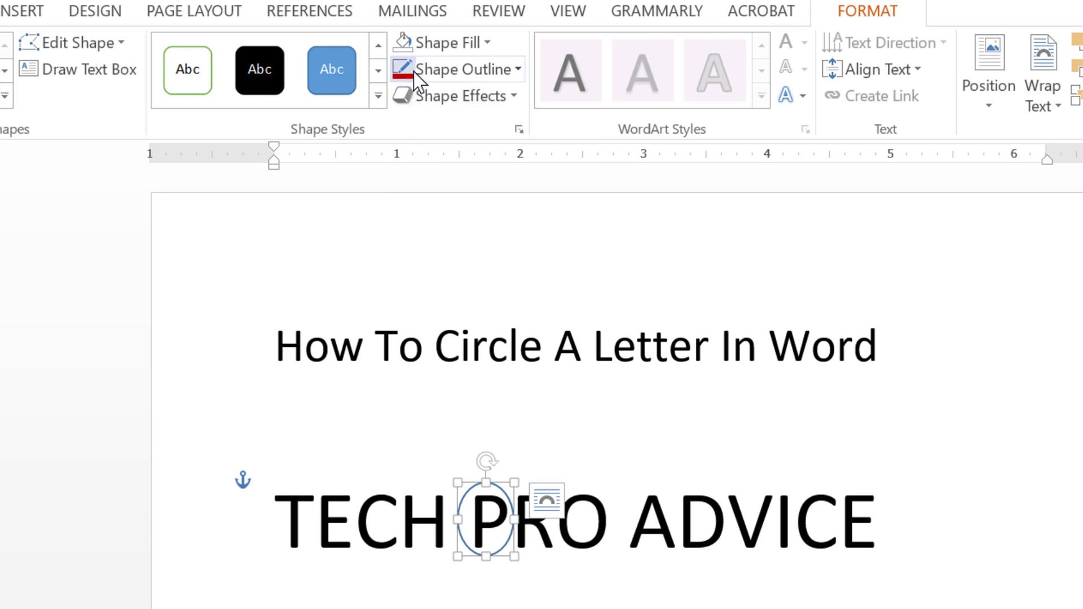
click(517, 67)
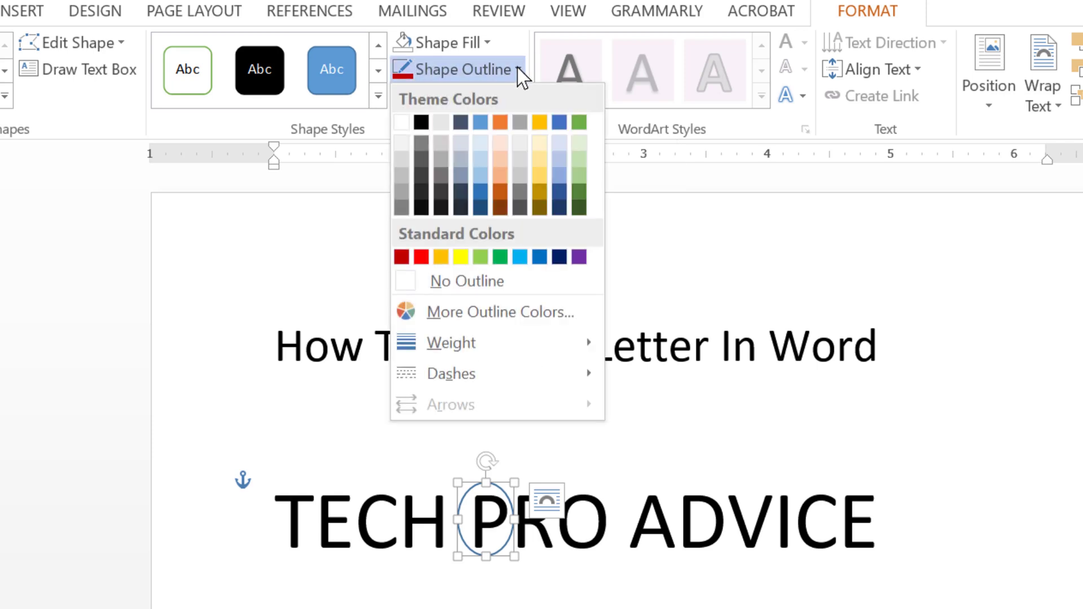
Give the P oval a red 2¼ pt outline, then deselect it
click(424, 256)
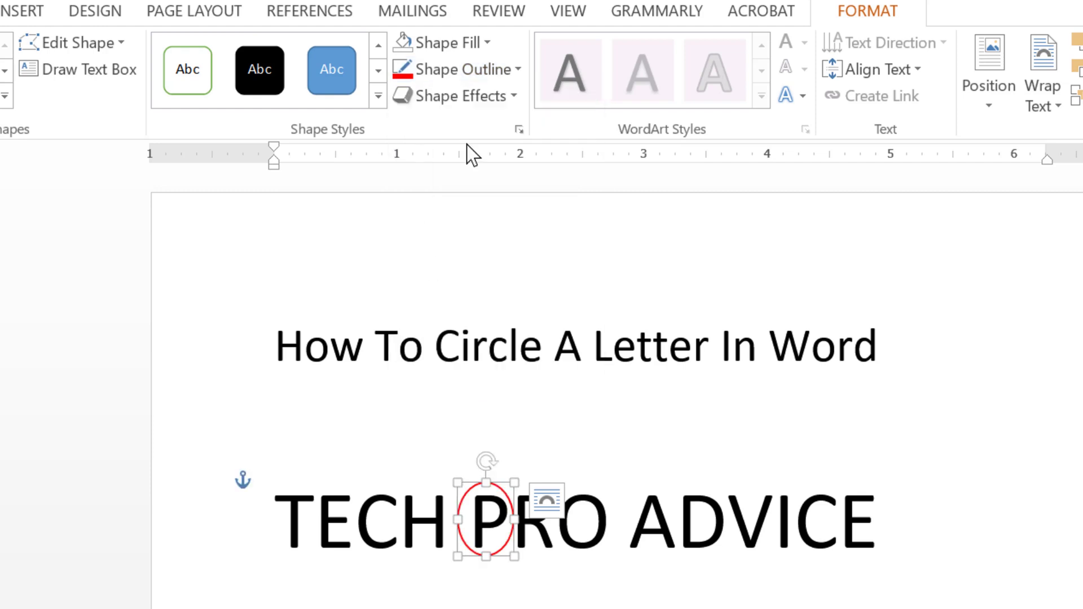
click(517, 69)
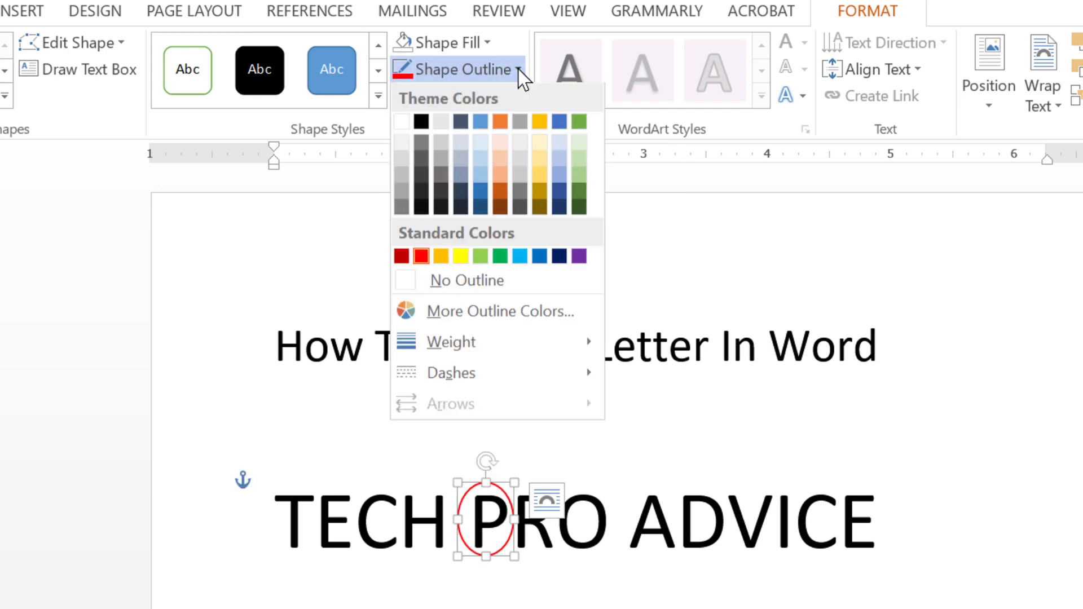
mouse_move(495, 343)
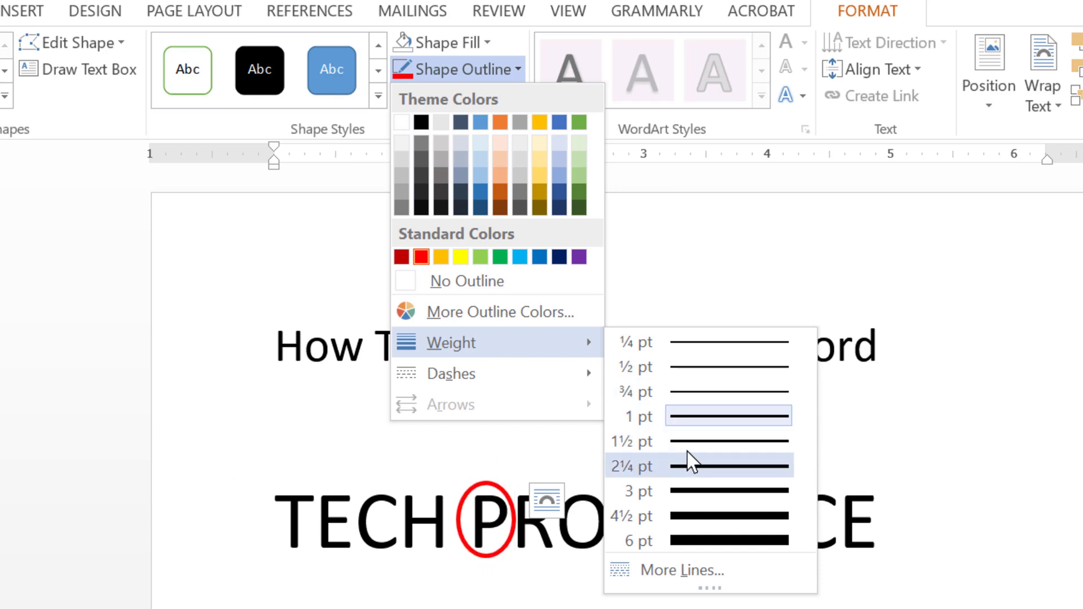
click(689, 466)
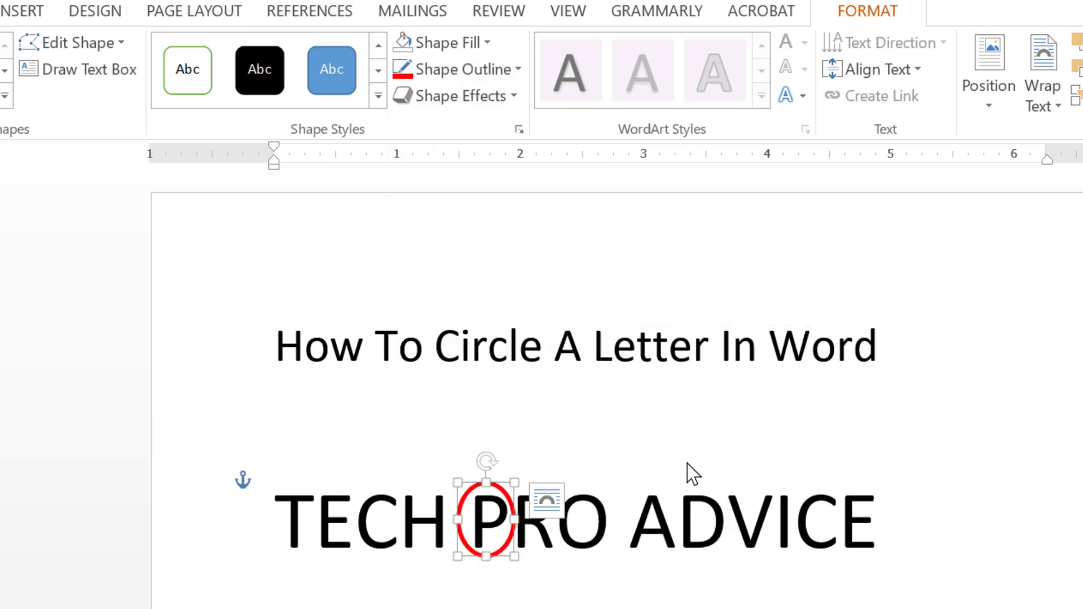
click(636, 346)
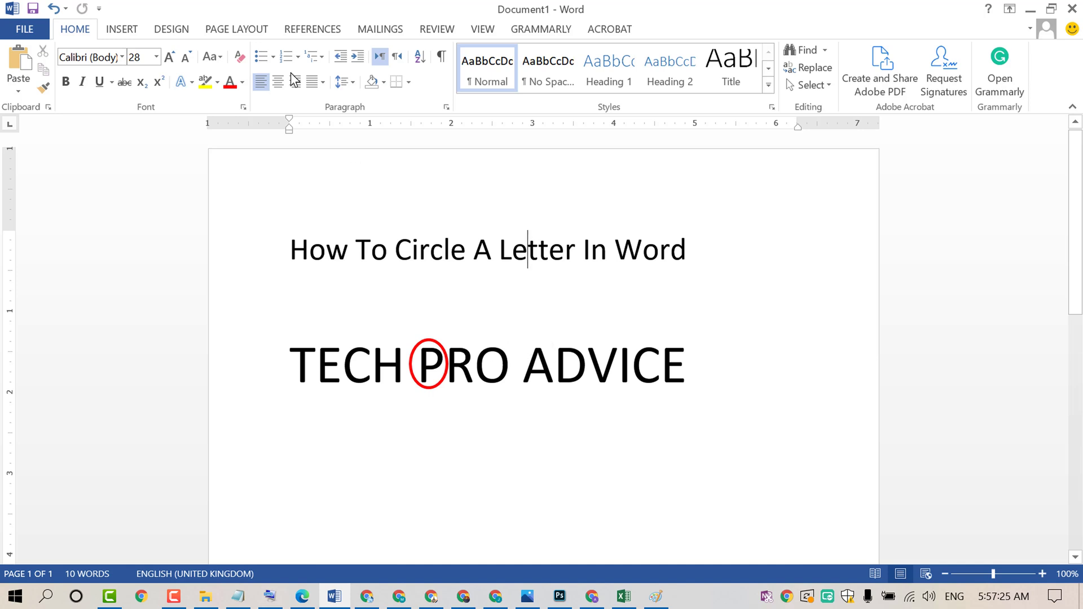
Insert an Oval shape drawn over the W of 'Word' in the title line
click(128, 30)
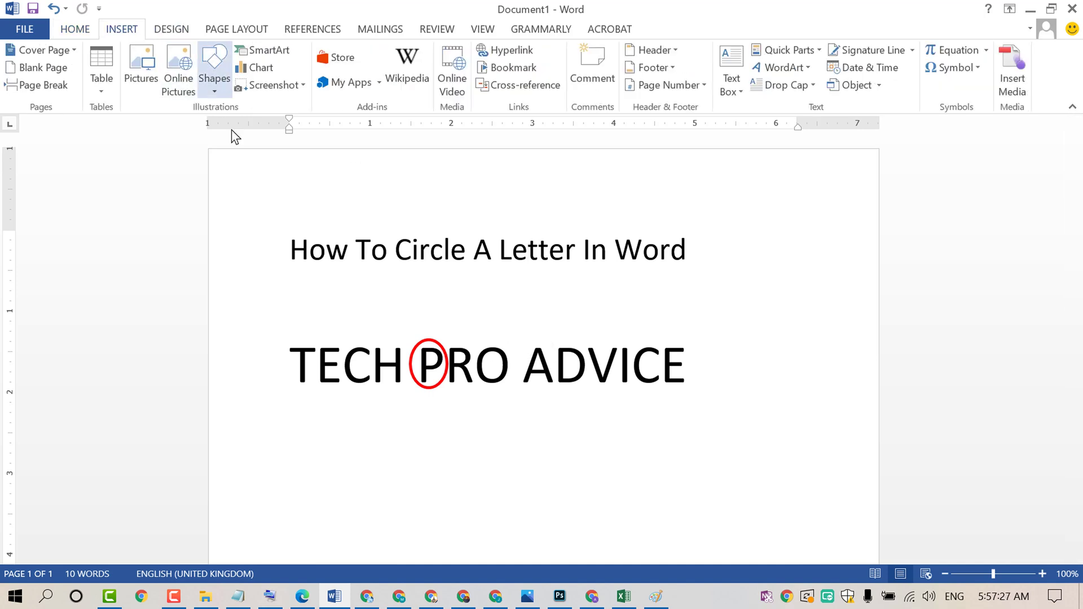
click(212, 89)
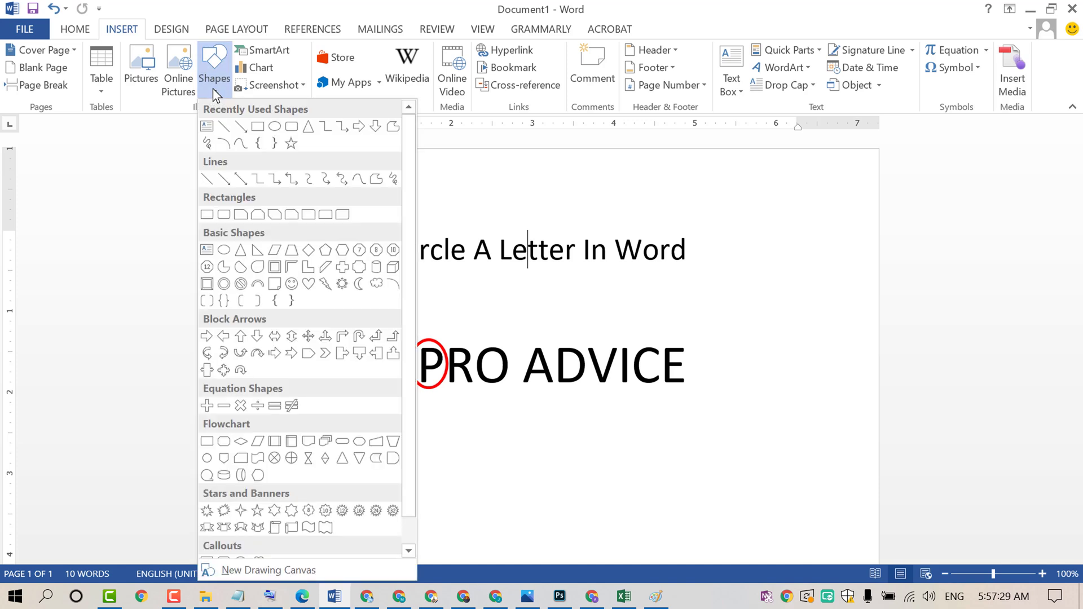
click(224, 251)
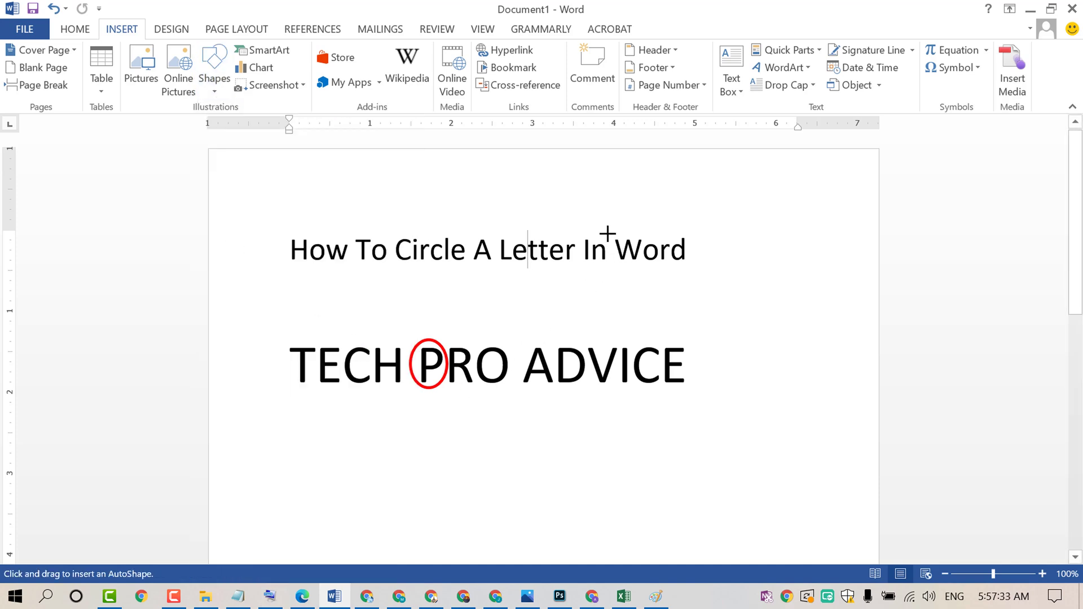
drag(609, 231, 644, 269)
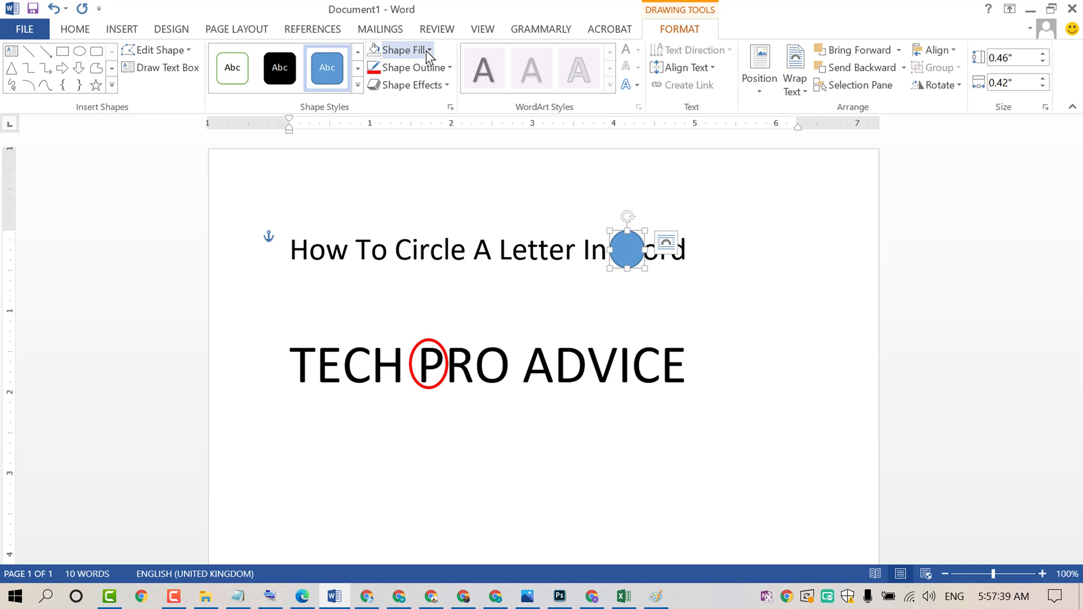
Give the W oval no fill and a ¾ pt dark red outline, then deselect it
click(428, 53)
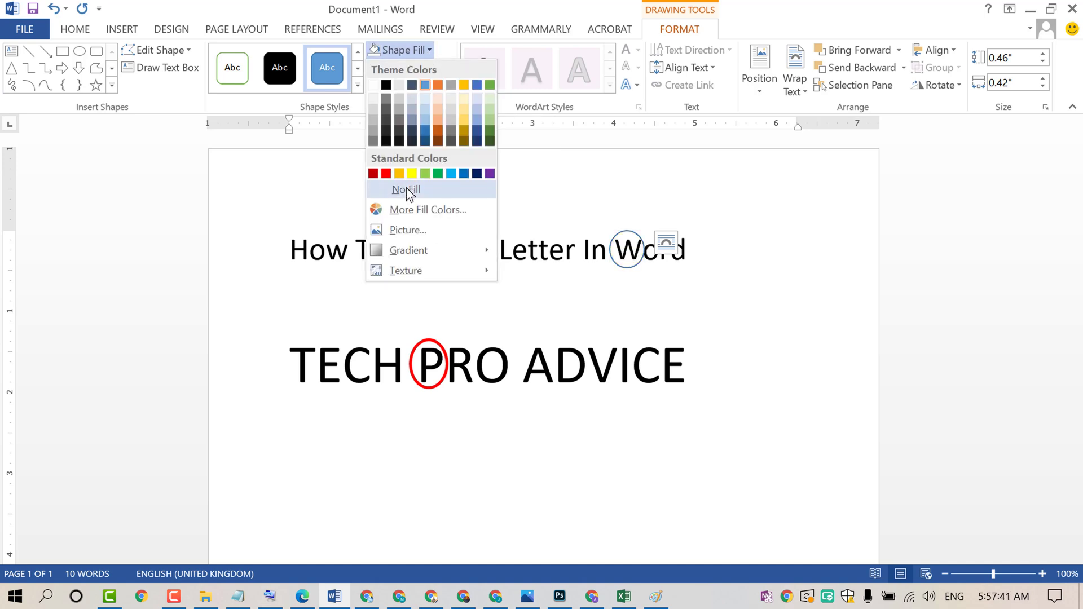
click(406, 192)
click(433, 67)
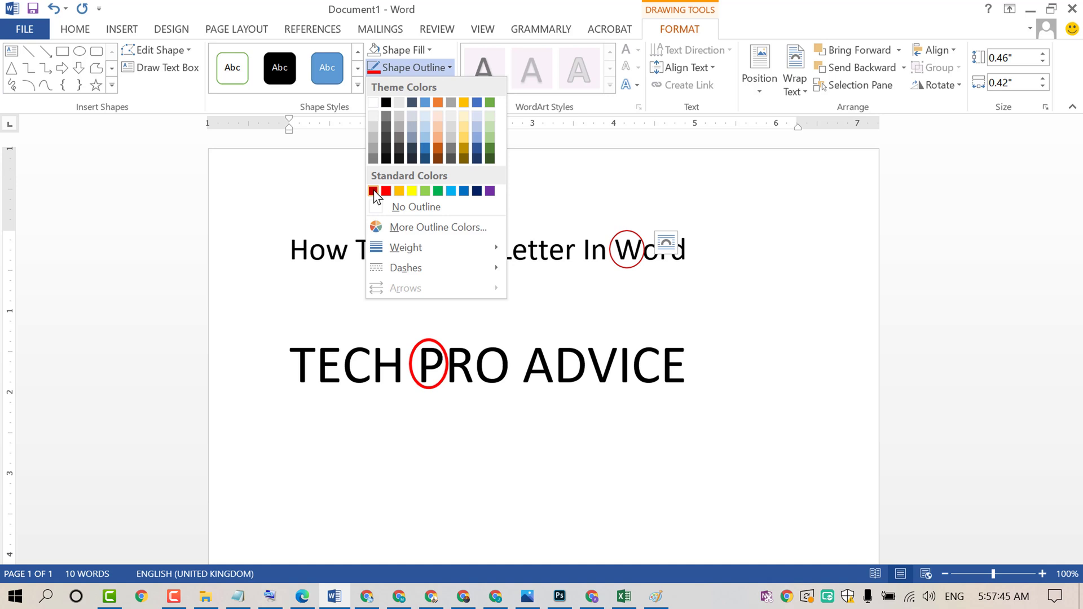
click(373, 192)
click(433, 68)
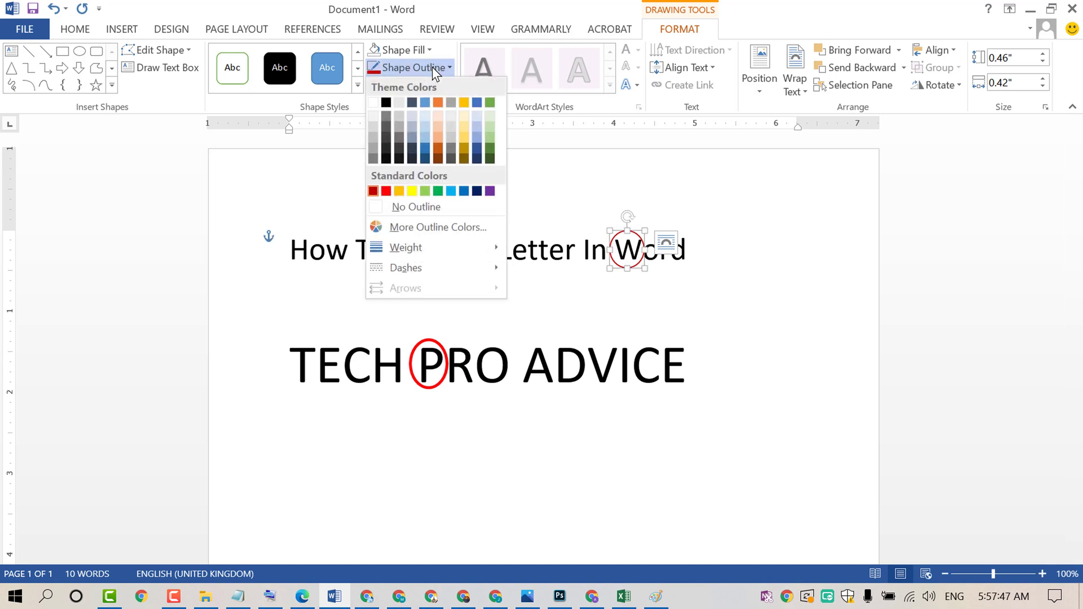
mouse_move(406, 248)
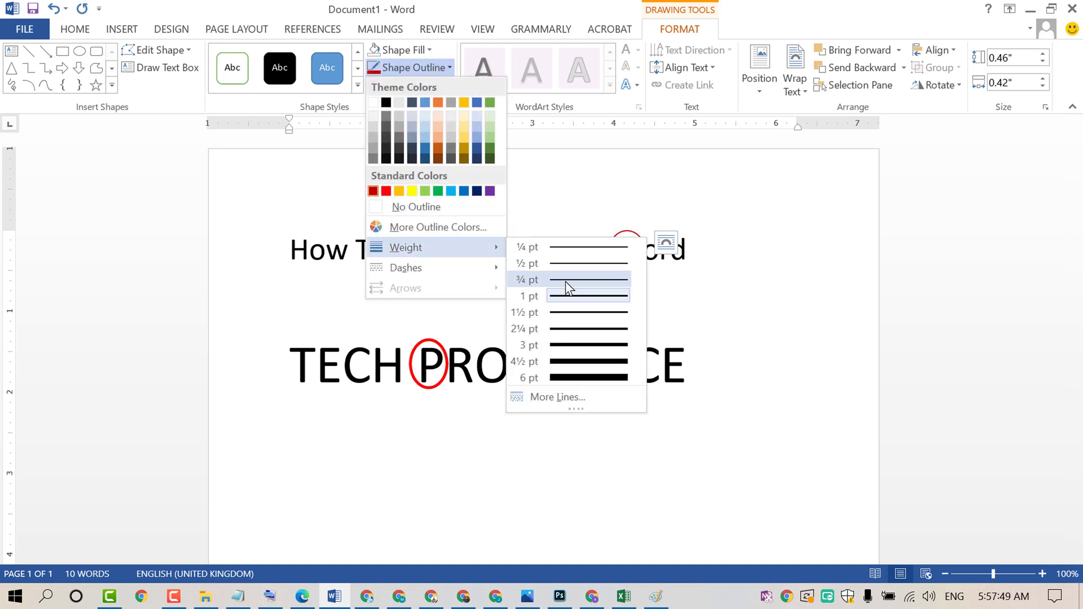
click(565, 288)
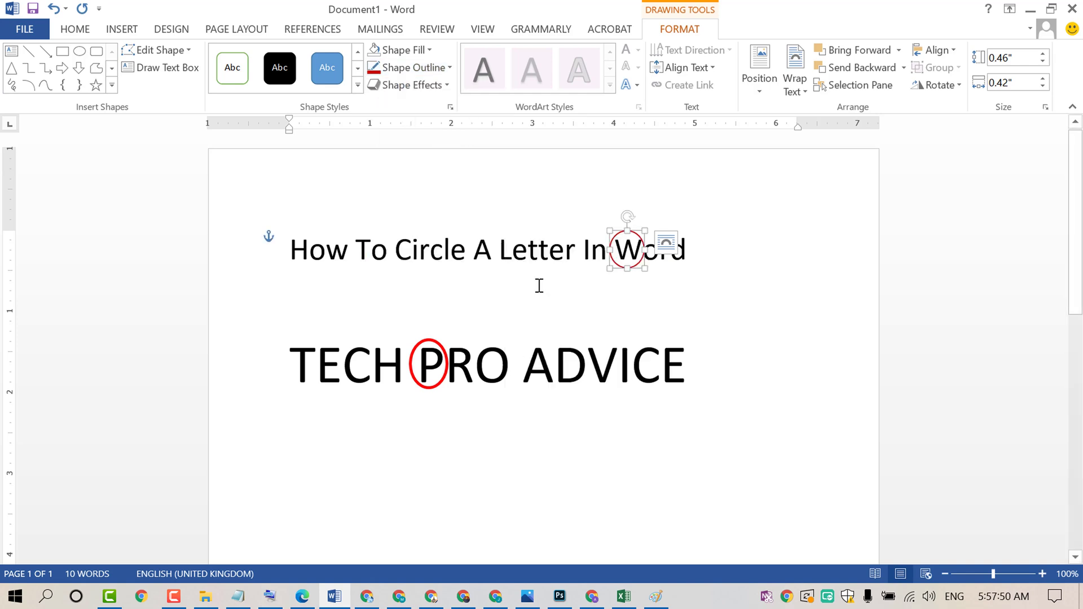
click(449, 255)
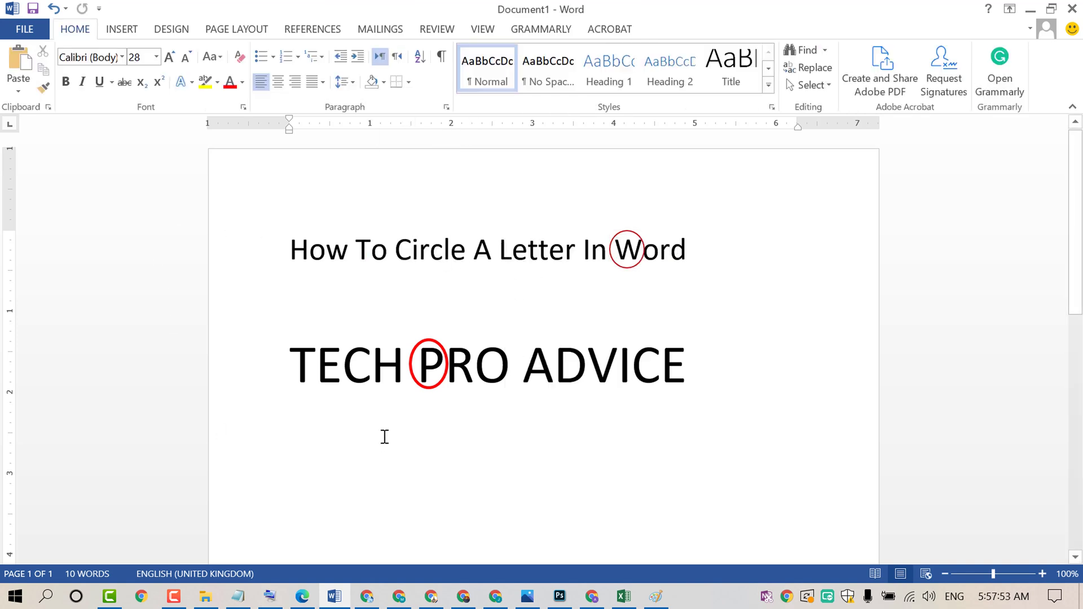